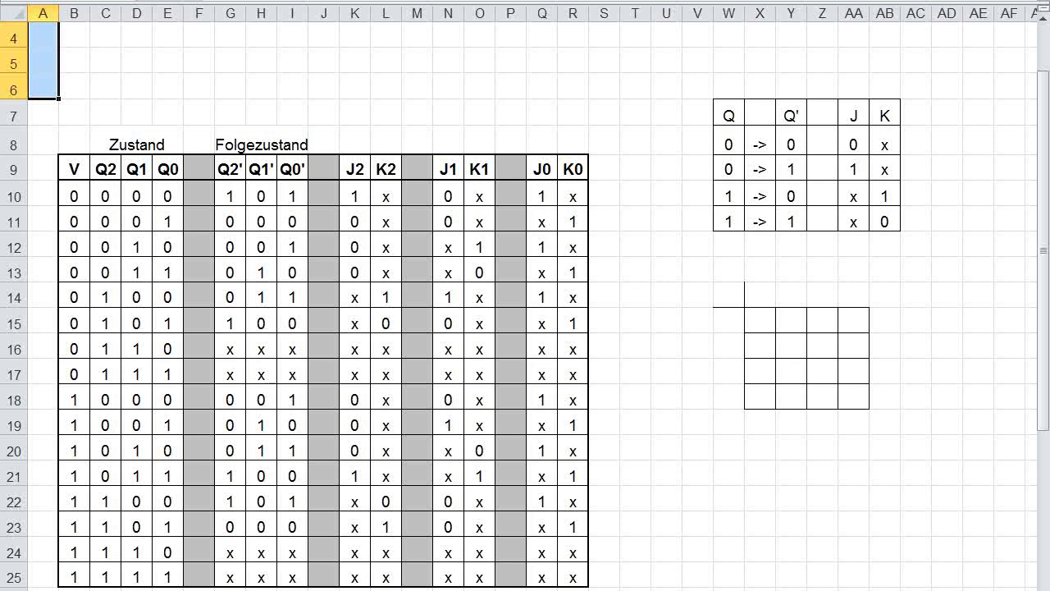
Label the empty 4×4 map J2 in W14, with V in X14:Y14, Q2 in W15:W16, Q0 in AB16:AB17 and Q1 in Y19:Z19.
{"action": "left_click", "coordinate": [728, 293]}
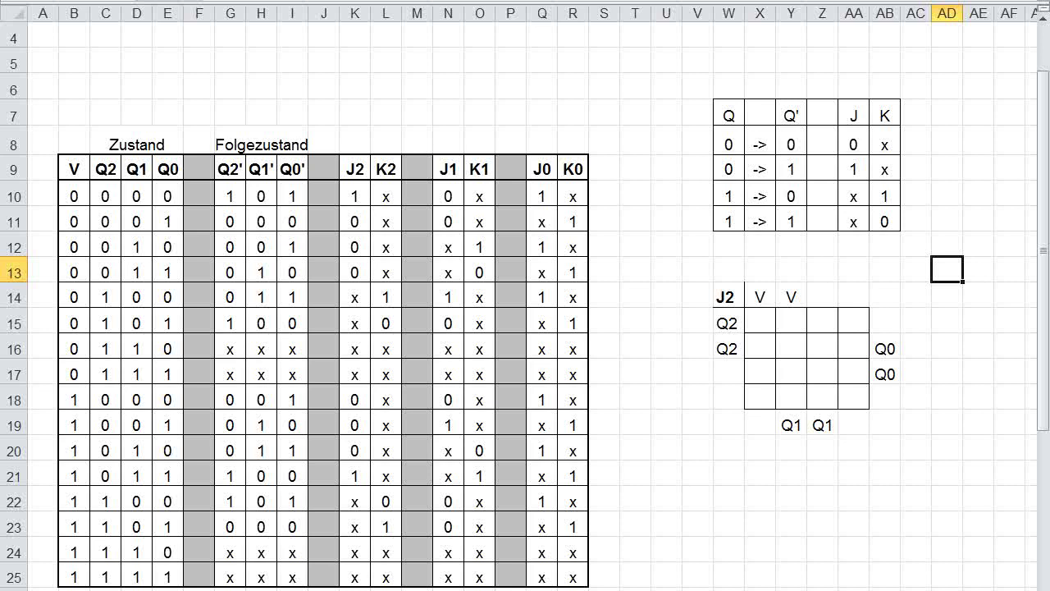
Enter the J2 values for V=0, Q2=0 in the map: 1 in AA18 and 0 in AA17, Z18 and Z17.
{"action": "left_click", "coordinate": [853, 397]}
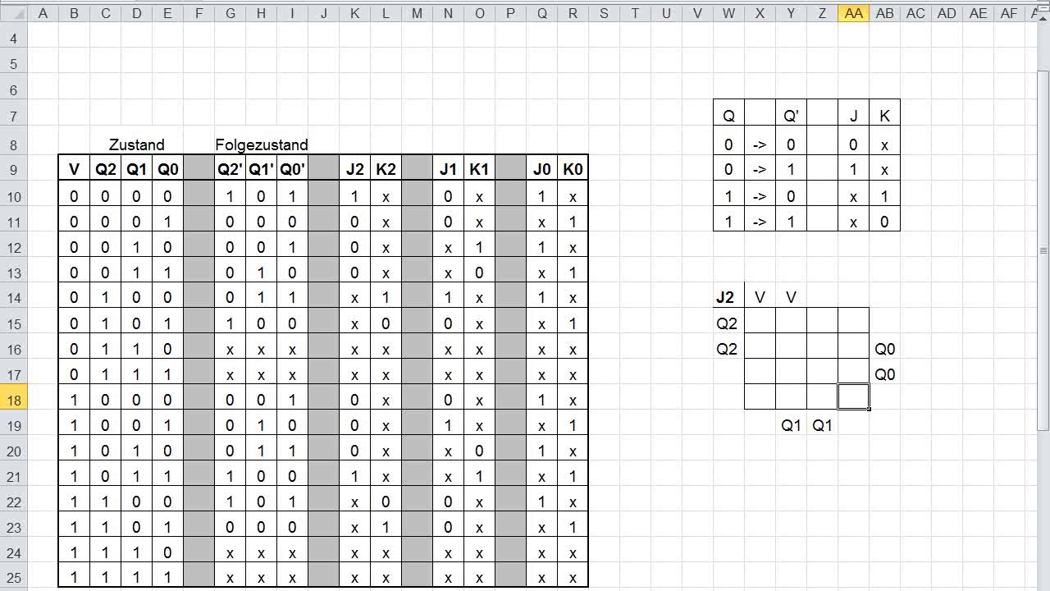
{"action": "type", "text": "1"}
{"action": "left_click", "coordinate": [853, 473]}
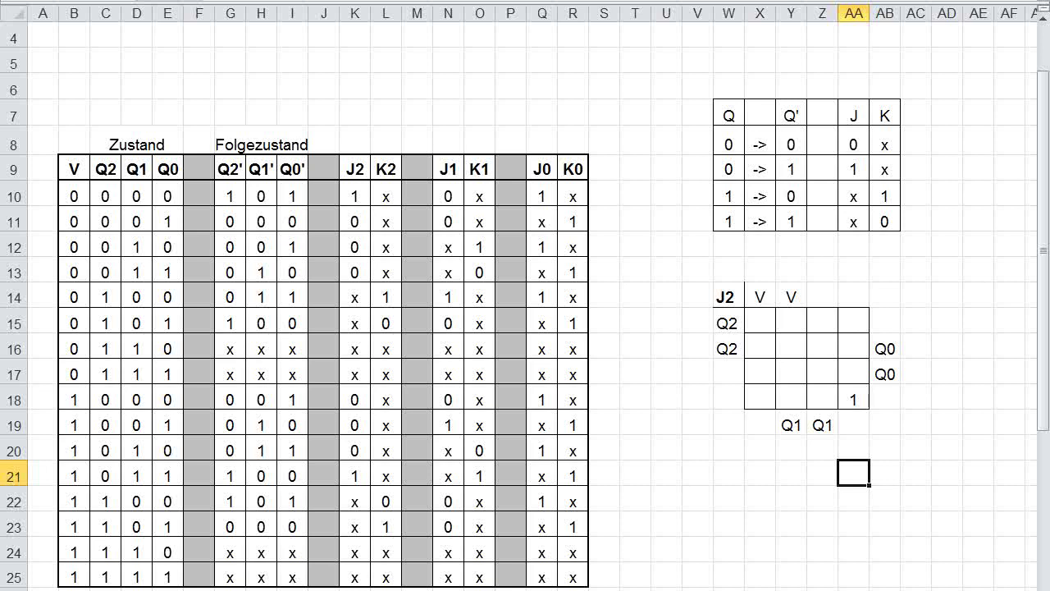
{"action": "left_click", "coordinate": [853, 374]}
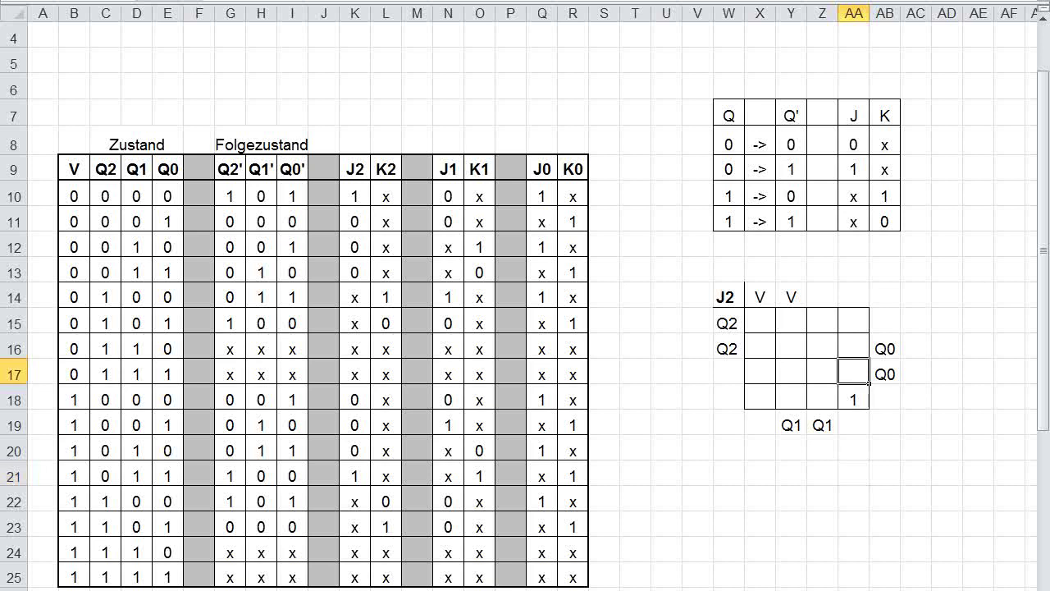
{"action": "type", "text": "0"}
{"action": "left_click", "coordinate": [834, 402]}
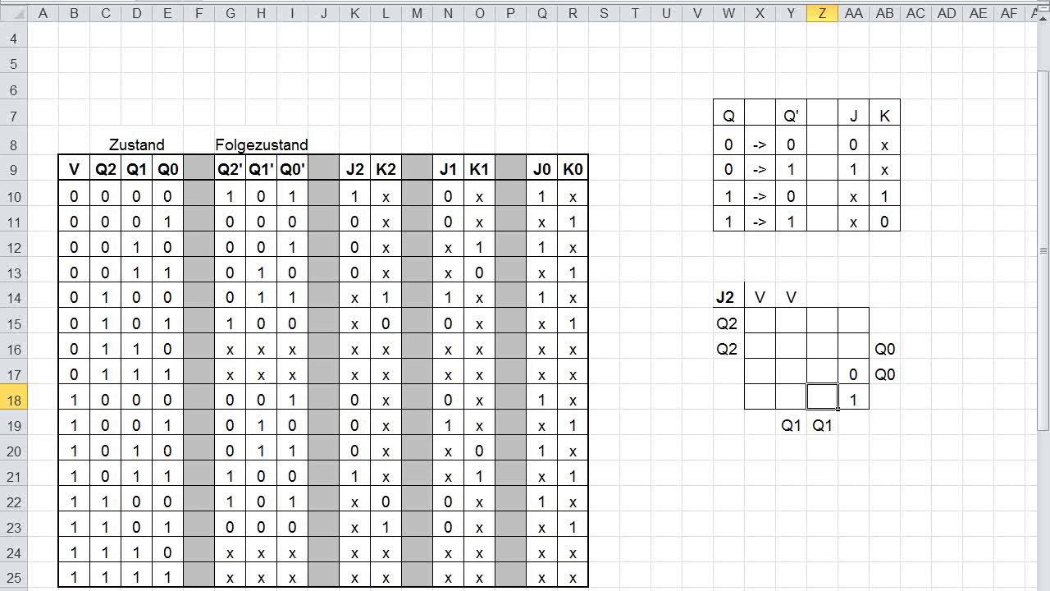
{"action": "type", "text": "0"}
{"action": "left_click", "coordinate": [916, 422]}
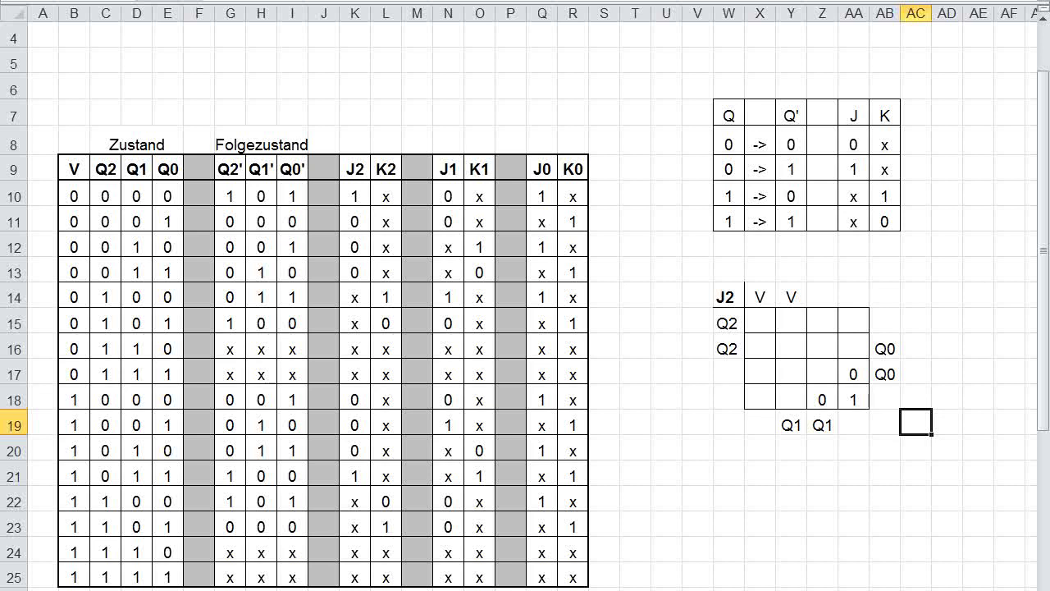
{"action": "left_click", "coordinate": [823, 373]}
{"action": "type", "text": "0"}
{"action": "left_click", "coordinate": [854, 523]}
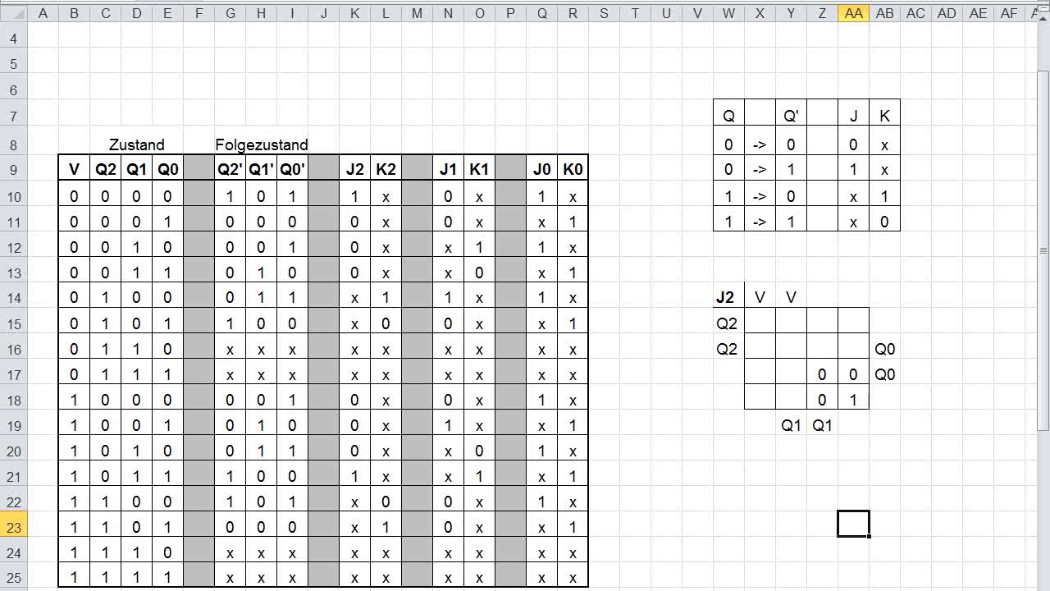
Enter the don't-care value x in map cells Z15:AA16 for V=0, Q2=1.
{"action": "left_click", "coordinate": [760, 397]}
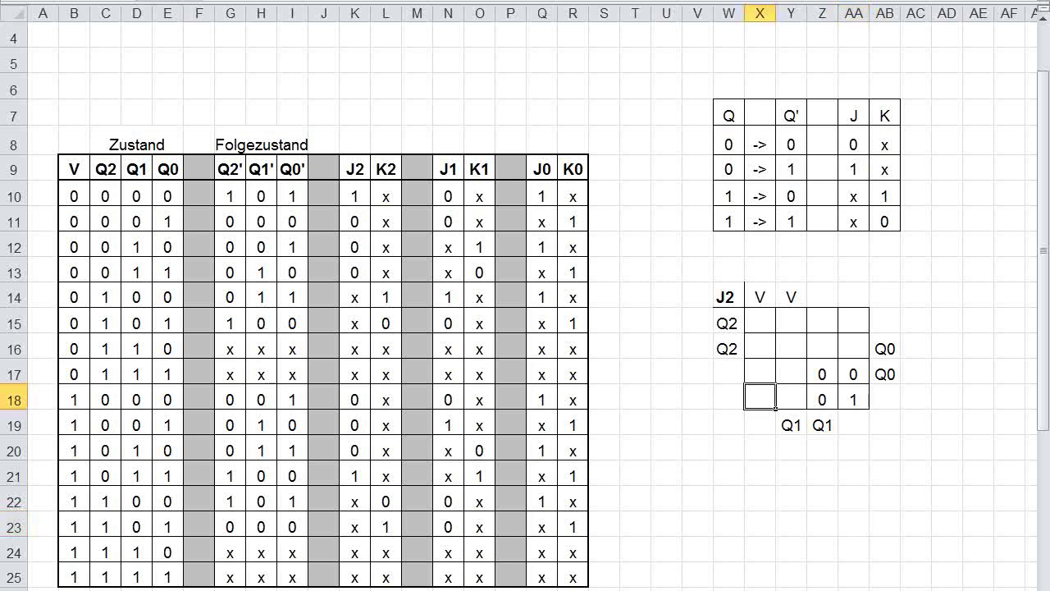
{"action": "left_click", "coordinate": [853, 321]}
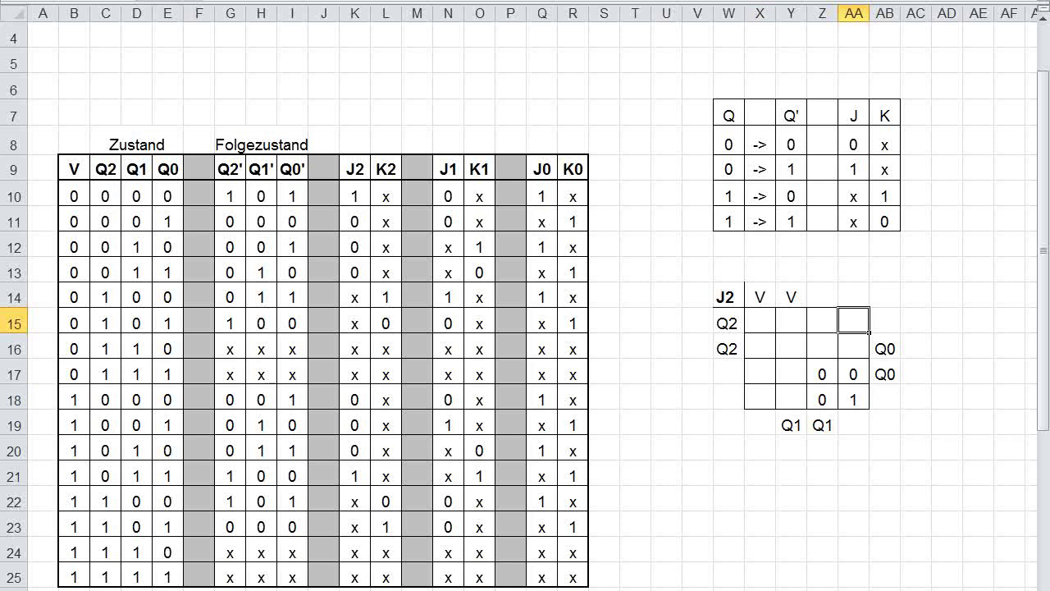
{"action": "type", "text": "x"}
{"action": "left_click", "coordinate": [915, 345]}
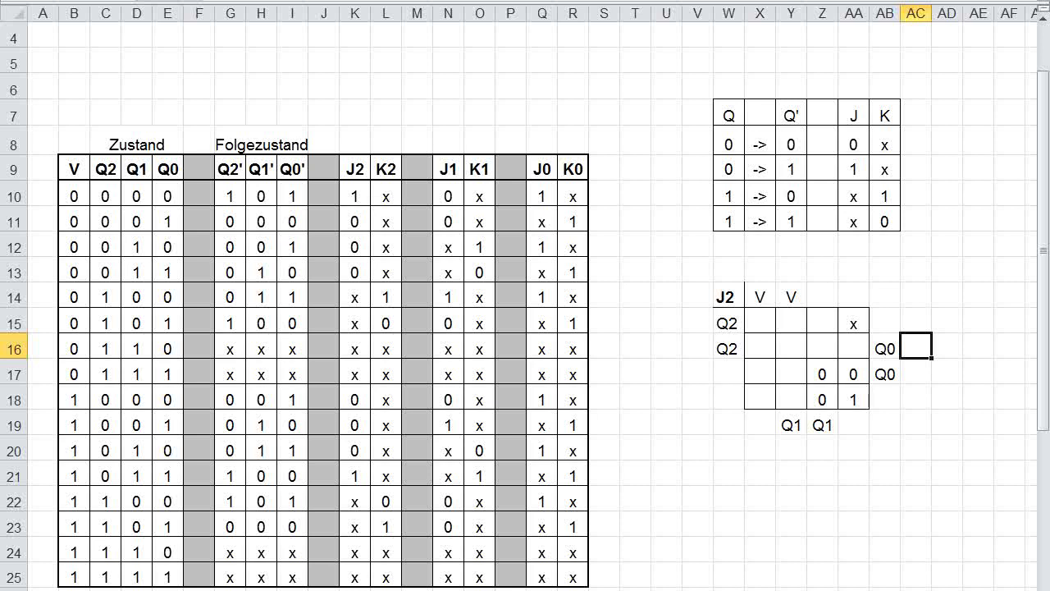
{"action": "left_click", "coordinate": [822, 323]}
{"action": "type", "text": "x"}
{"action": "key", "text": "Return"}
{"action": "type", "text": "x"}
{"action": "key", "text": "Tab"}
{"action": "type", "text": "x"}
{"action": "left_click", "coordinate": [978, 371]}
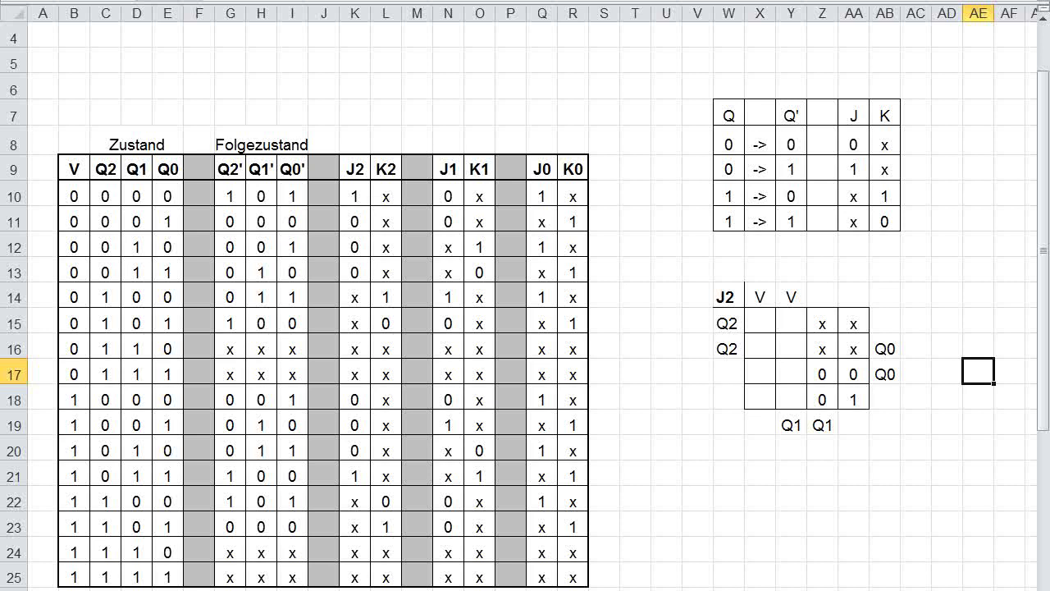
Enter the J2 values for V=1, Q2=0 in the map: 0 in X18, Y18 and X17, and 1 in Y17.
{"action": "left_click", "coordinate": [760, 397]}
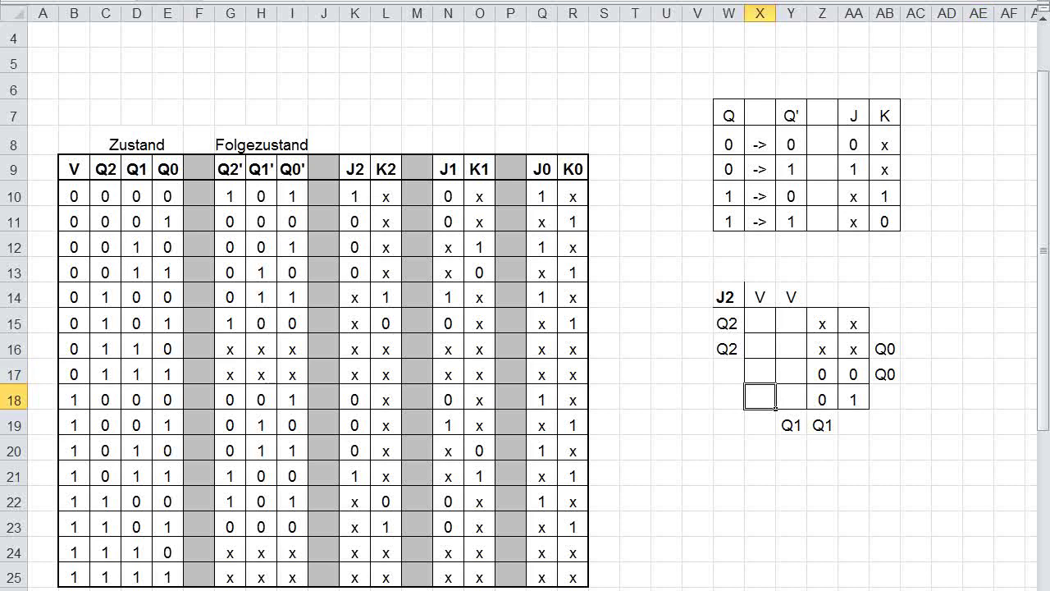
{"action": "type", "text": "0"}
{"action": "key", "text": "Tab"}
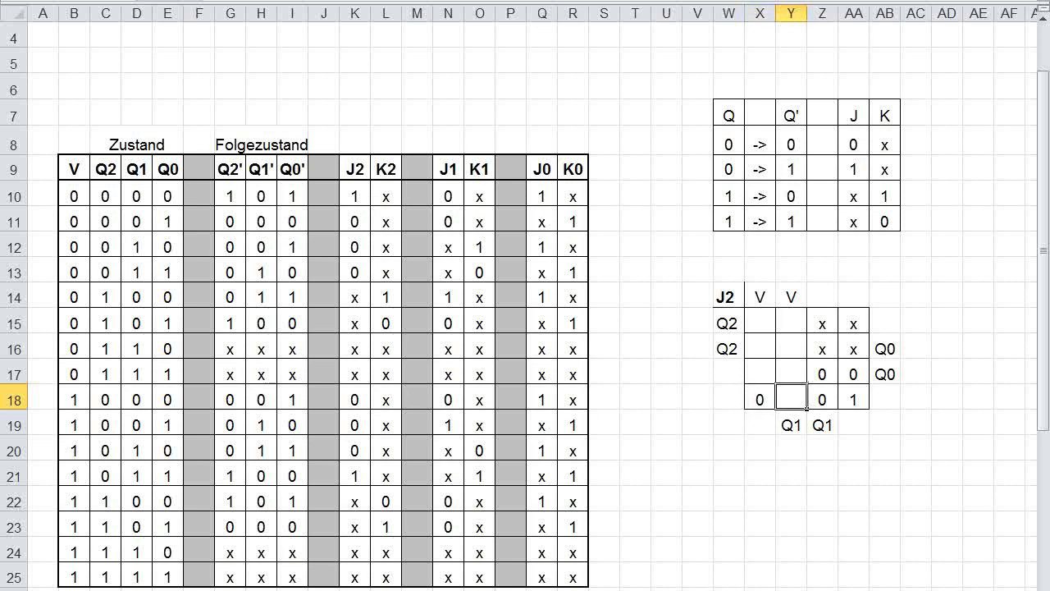
{"action": "type", "text": "0"}
{"action": "left_click", "coordinate": [760, 374]}
{"action": "type", "text": "0"}
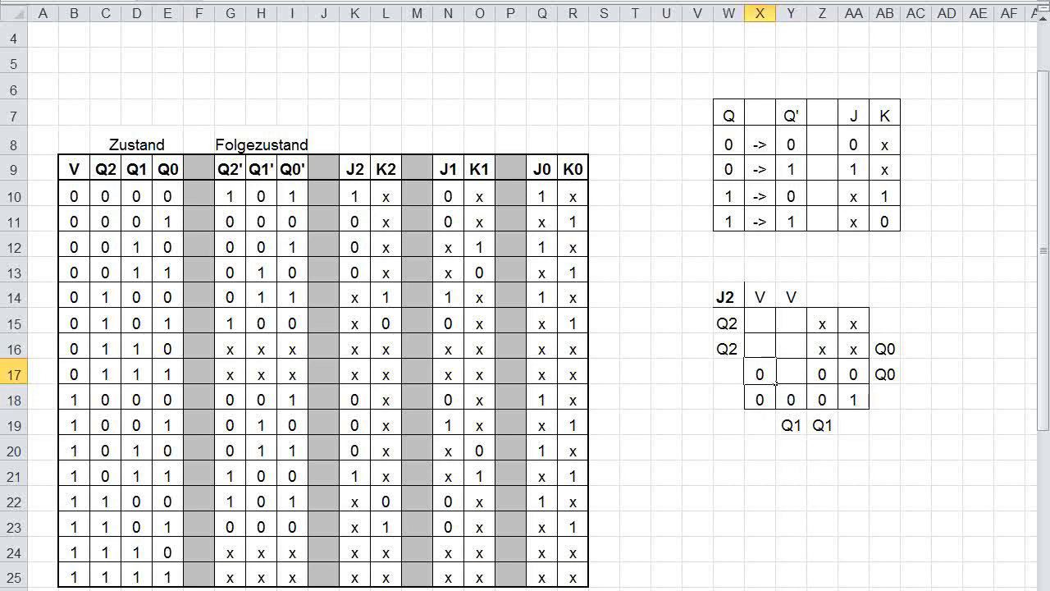
{"action": "key", "text": "Tab"}
{"action": "type", "text": "1"}
{"action": "left_click", "coordinate": [916, 447]}
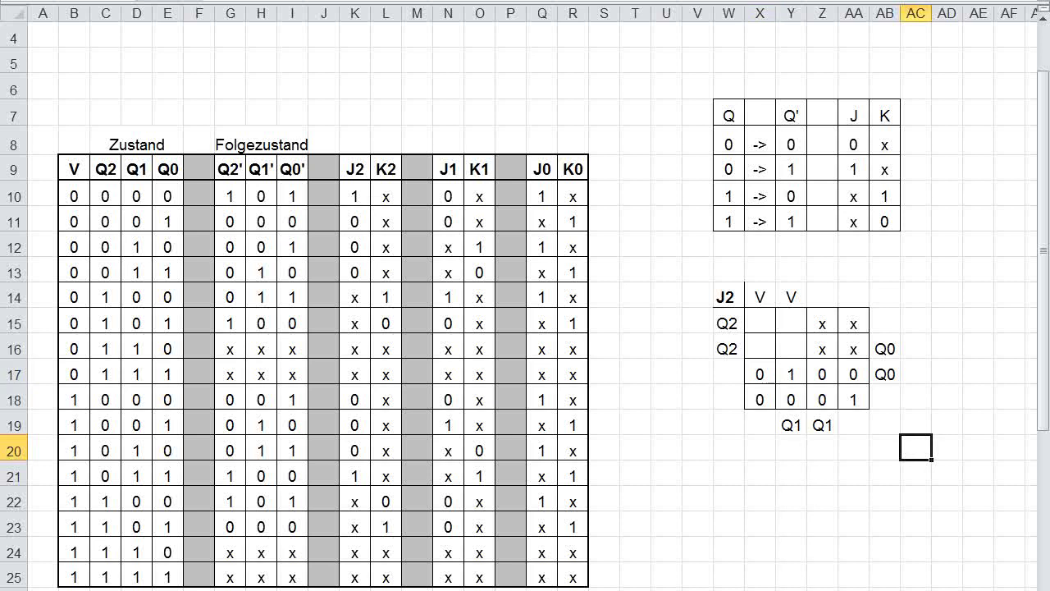
Complete the J2 map with the don't-care value x in cells X15:Y16 for V=1, Q2=1.
{"action": "left_click", "coordinate": [760, 324]}
{"action": "type", "text": "x"}
{"action": "key", "text": "Tab"}
{"action": "type", "text": "x"}
{"action": "key", "text": "Return"}
{"action": "type", "text": "x"}
{"action": "key", "text": "Tab"}
{"action": "type", "text": "x"}
{"action": "left_click", "coordinate": [853, 524]}
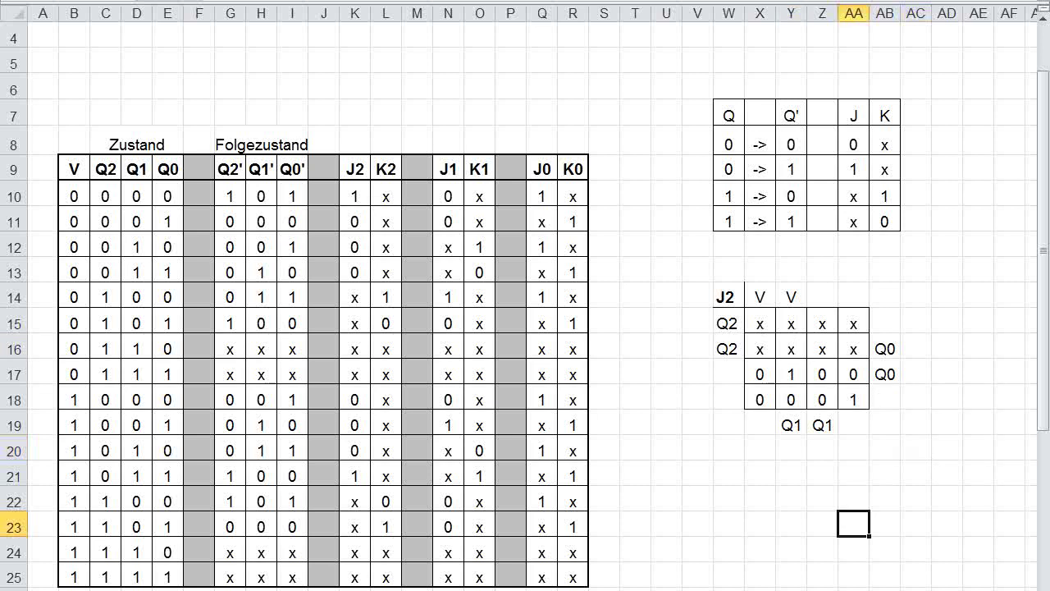